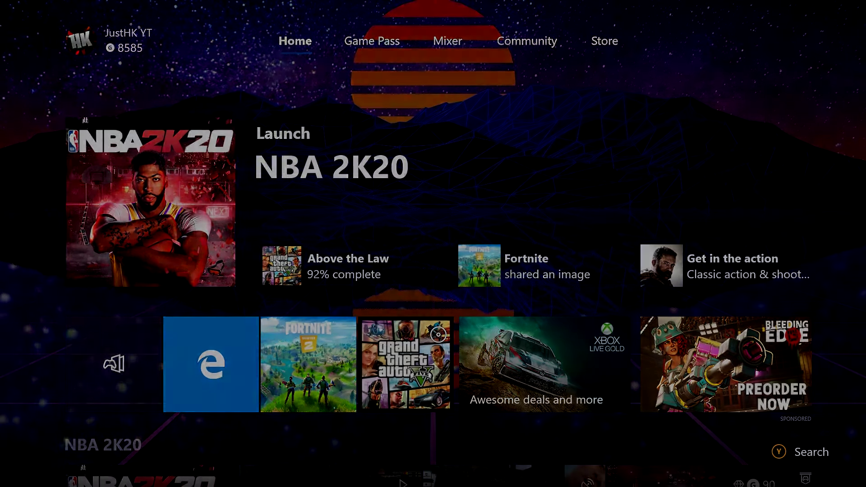
key("Left")
key("Left")
key("Left")
- Go from the guide through My profile and Customize profile to the Change gamerpic chooser
key("Return")
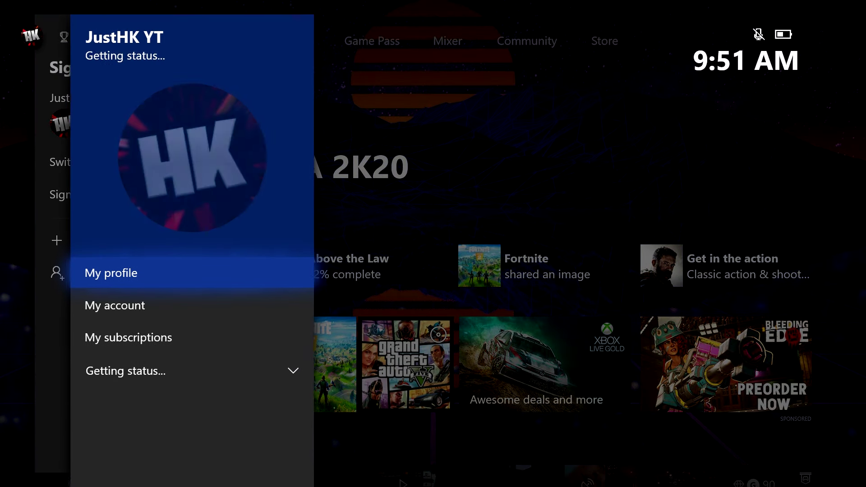
key("Return")
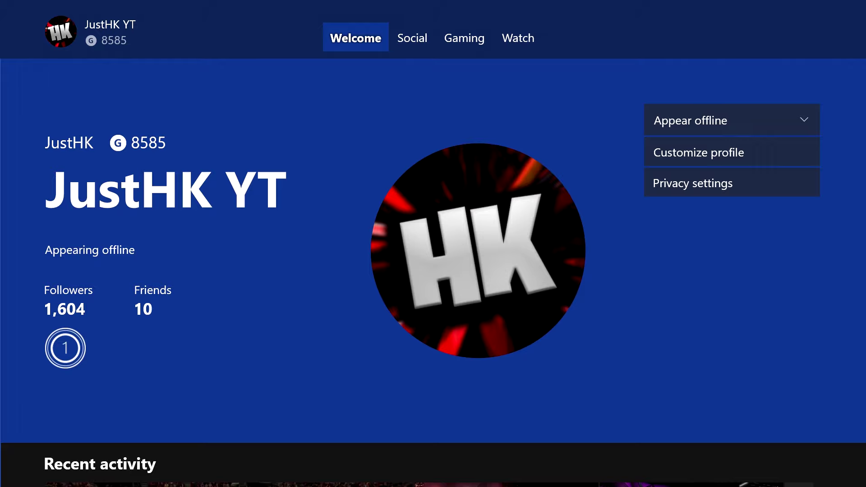
key("Down")
key("Down")
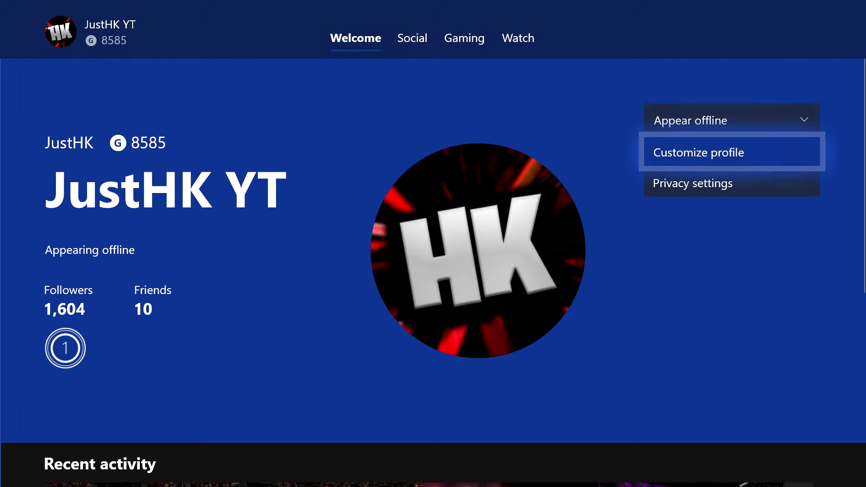
key("Return")
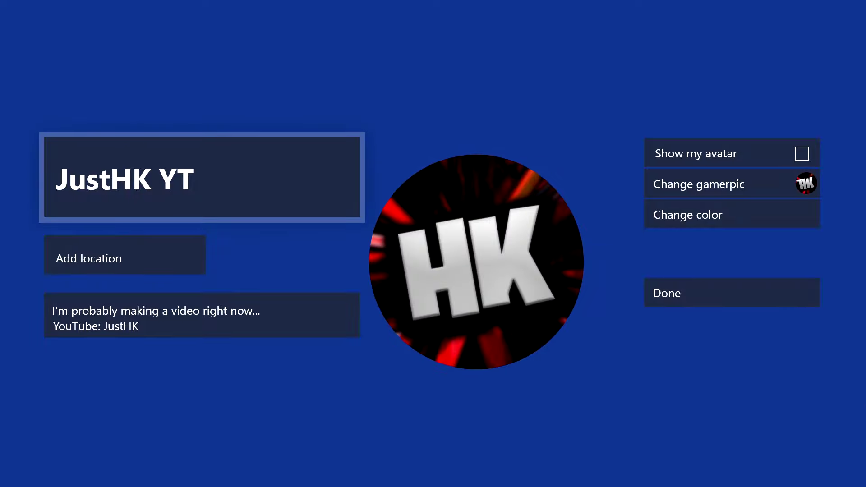
key("Right")
key("Down")
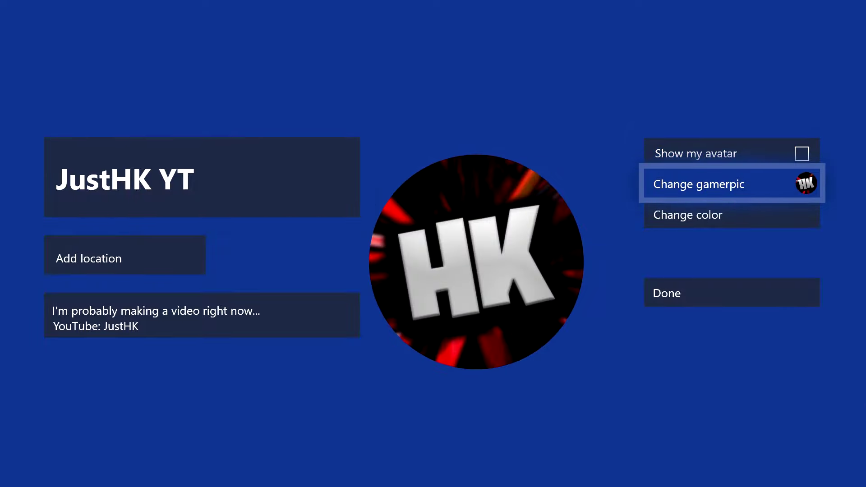
key("Return")
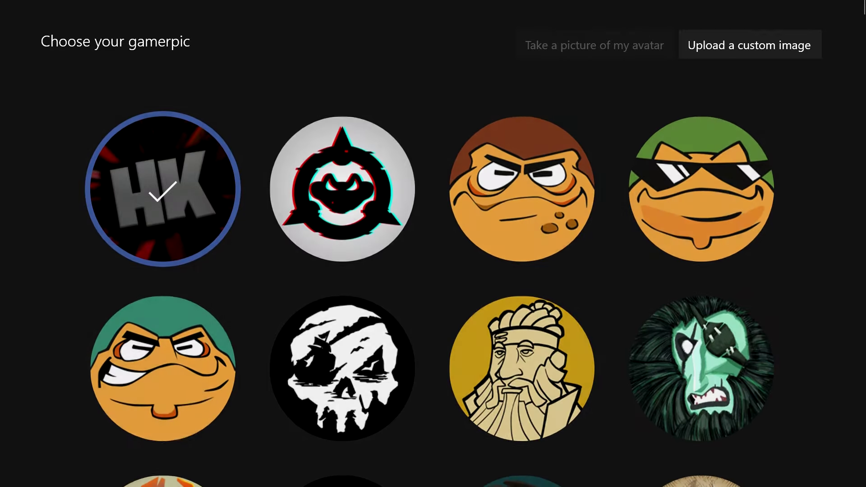
- Start uploading a custom gamerpic, browse the Recent files, then cancel the picker
key("Up")
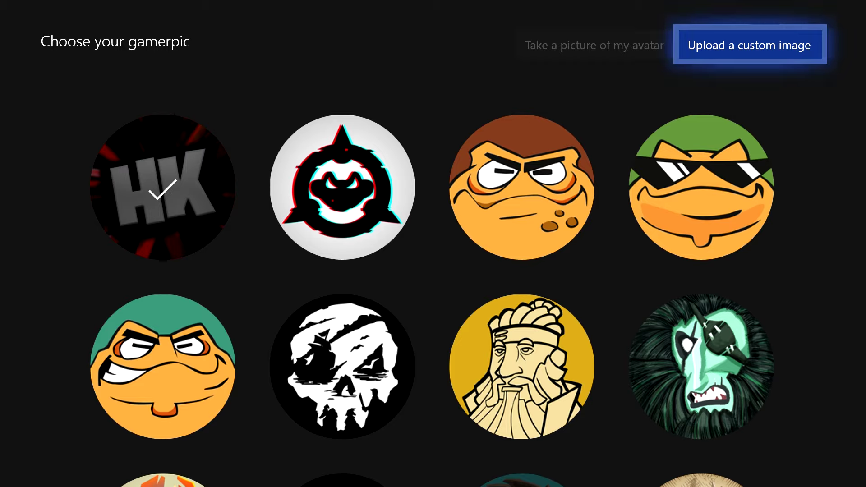
key("Return")
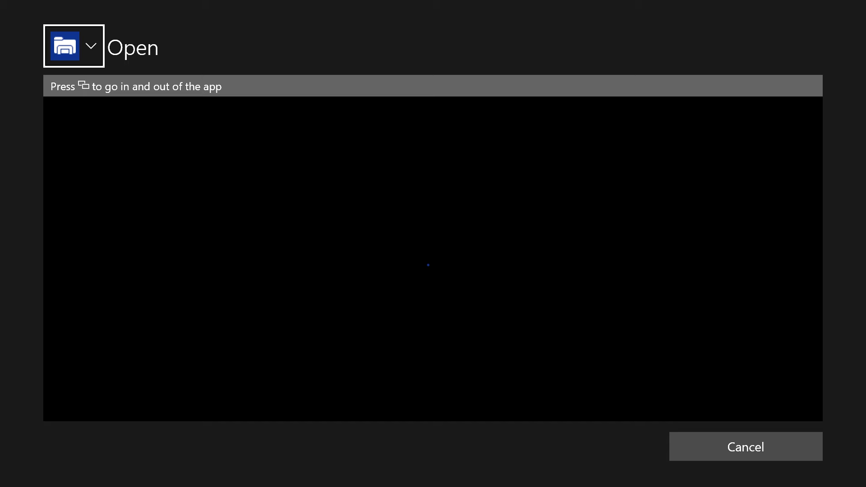
left_click(519, 169)
left_click(231, 168)
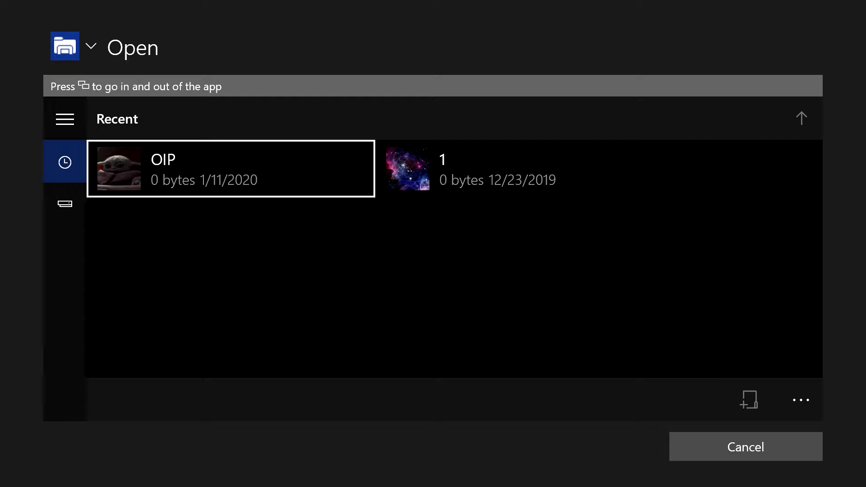
key("Up")
key("Escape")
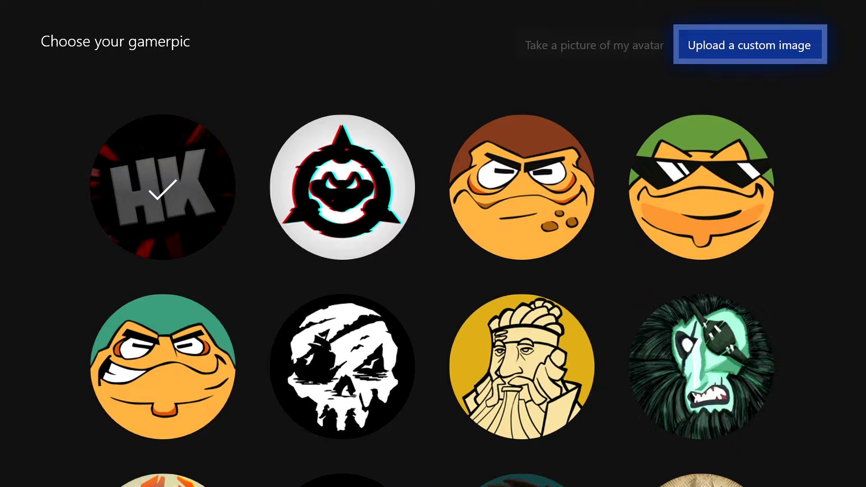
- Back out of the gamerpic screens and return to the Home dashboard
key("Escape")
key("Escape")
key("super")
key("Return")
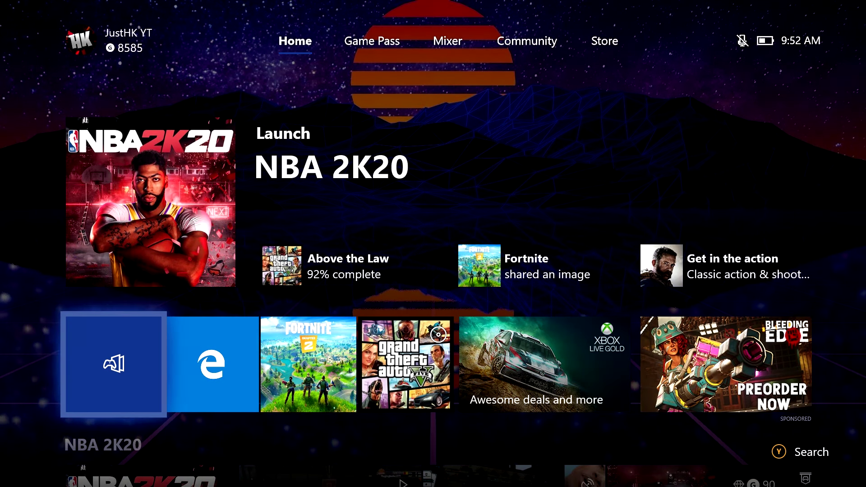
- Open My games & apps, switch to the Apps list, and launch Microsoft Edge
key("Return")
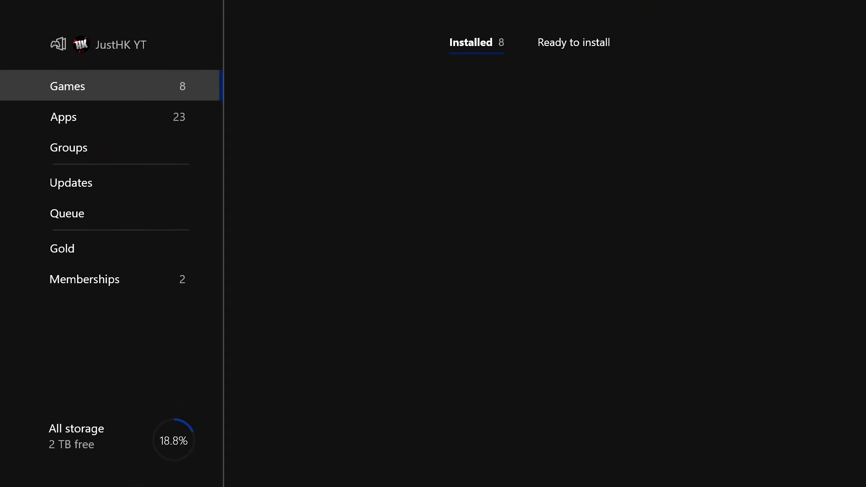
key("Left")
key("Down")
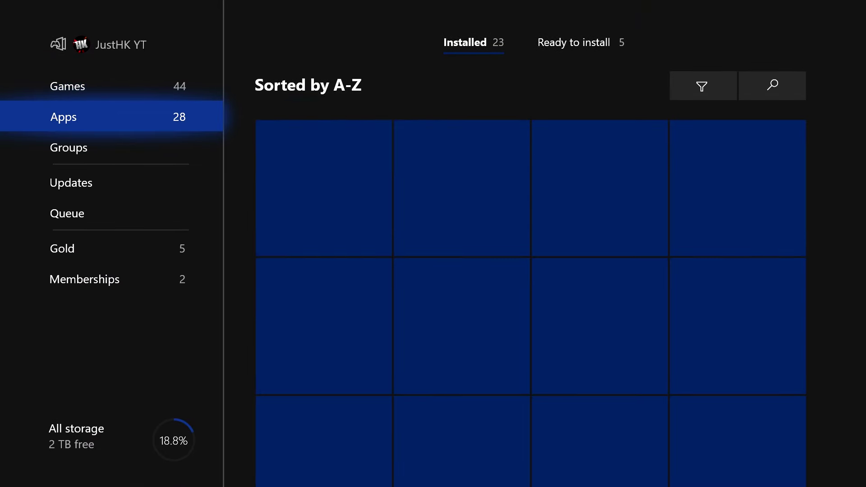
key("Right")
key("Down")
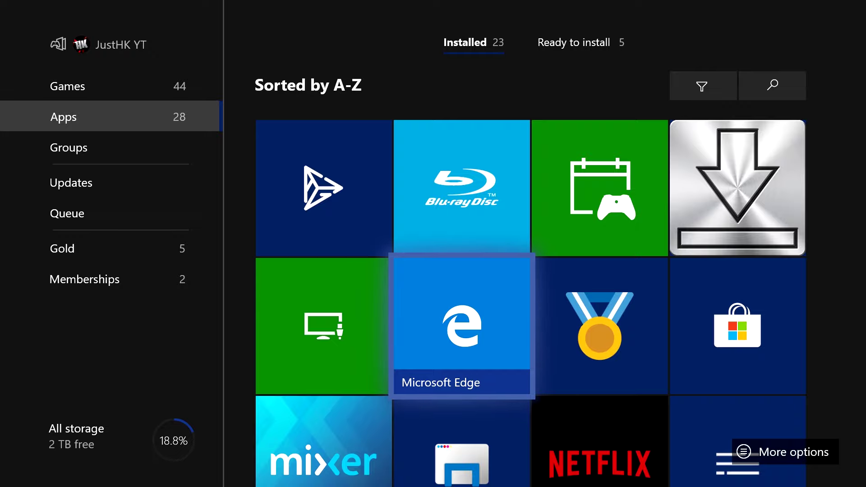
key("Return")
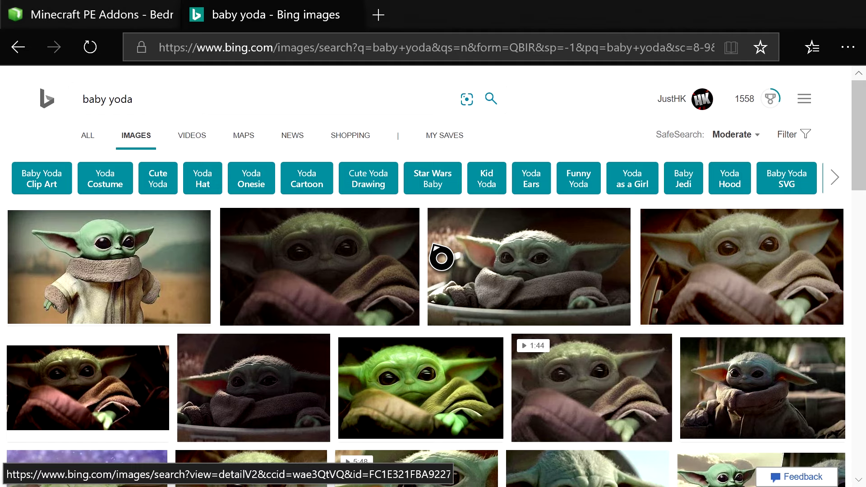
- Scroll the baby yoda results and open the Syfy 1200 × 680 image
scroll(441, 258, "down", 5)
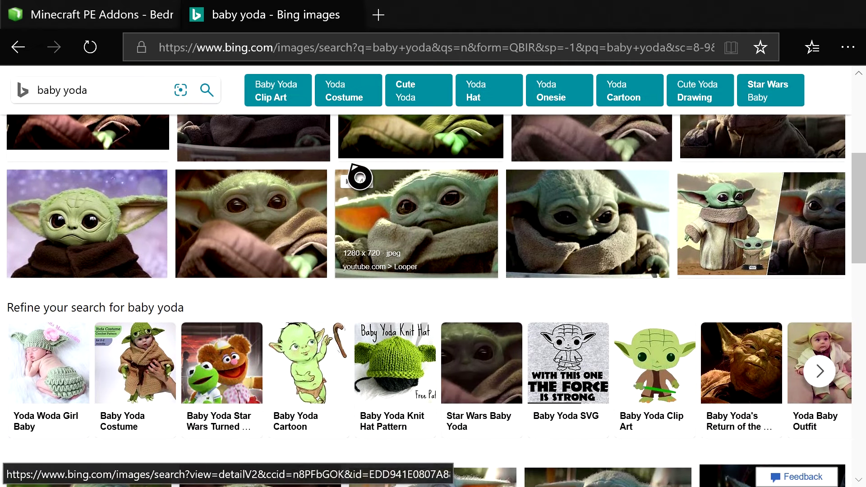
scroll(170, 309, "down", 3)
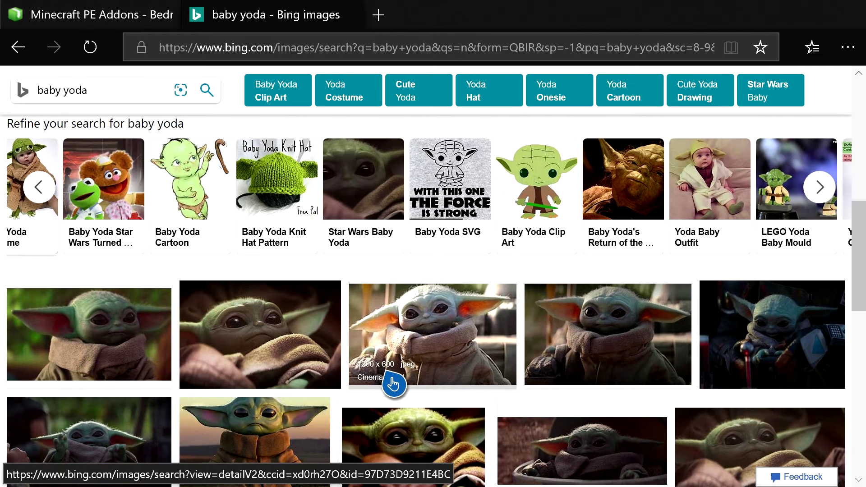
scroll(458, 381, "down", 3)
scroll(323, 383, "up", 2)
scroll(247, 304, "down", 2)
scroll(248, 303, "up", 1)
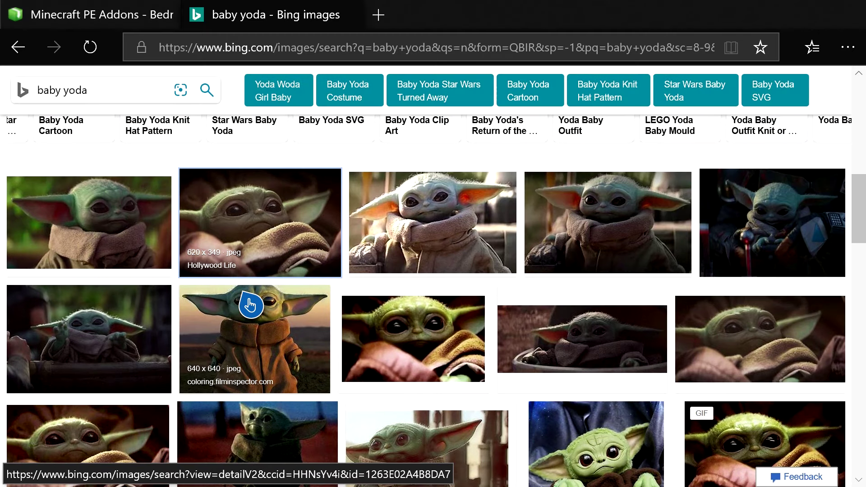
scroll(197, 306, "down", 1)
scroll(198, 306, "up", 1)
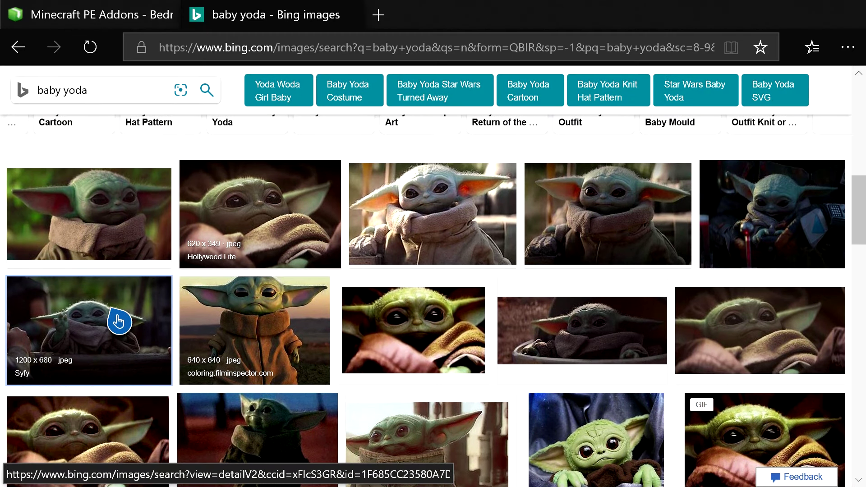
left_click(117, 321)
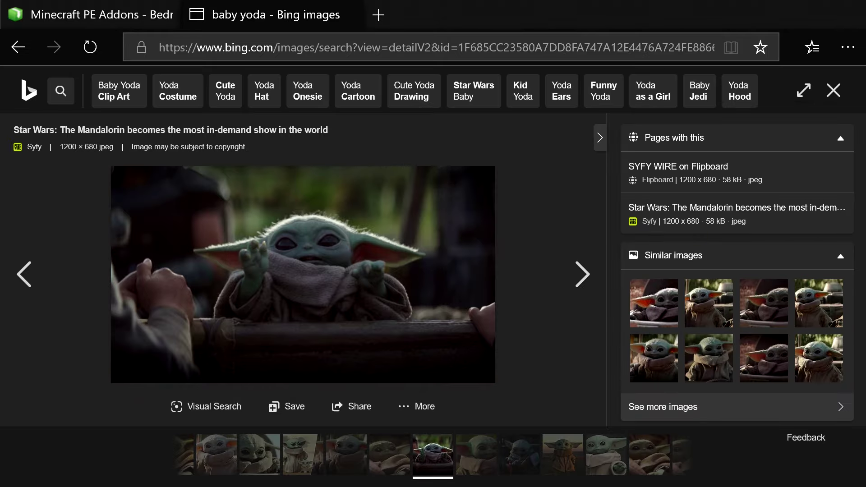
- Save the Baby Yoda picture to Pictures as baby-yoda-2-the-mandalorian
right_click(406, 285)
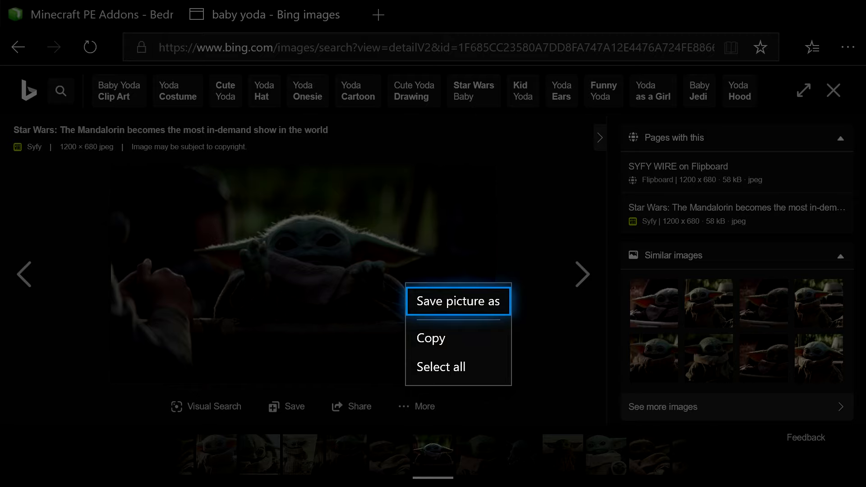
key("Return")
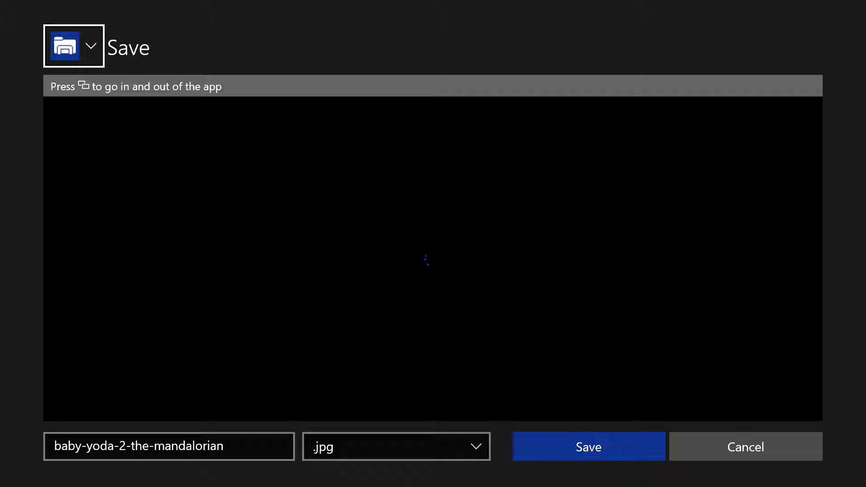
key("Right")
key("Left")
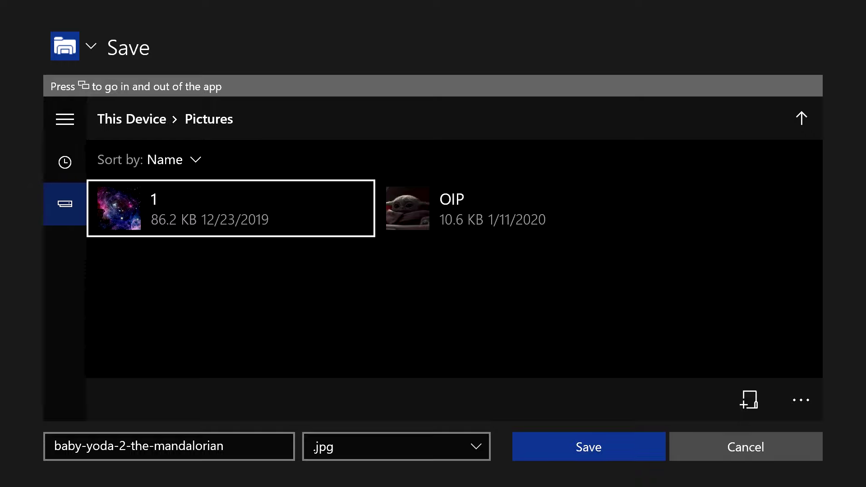
key("Down")
key("Up")
key("Down")
key("Down")
key("Left")
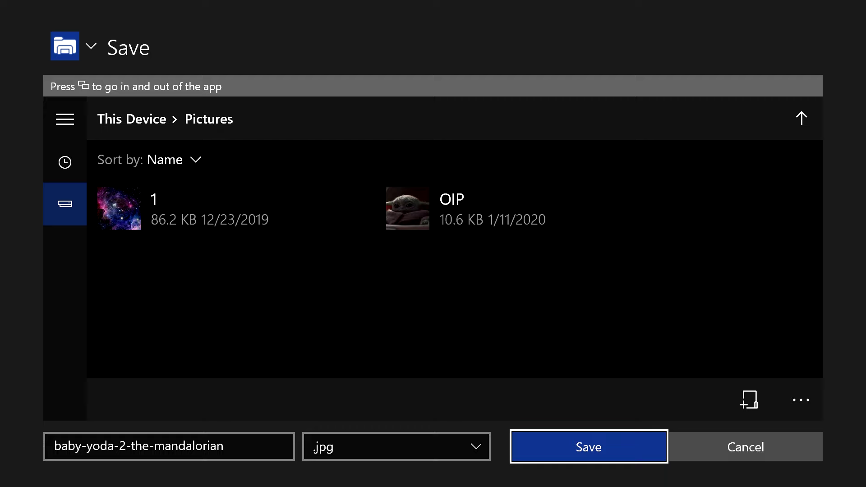
key("Return")
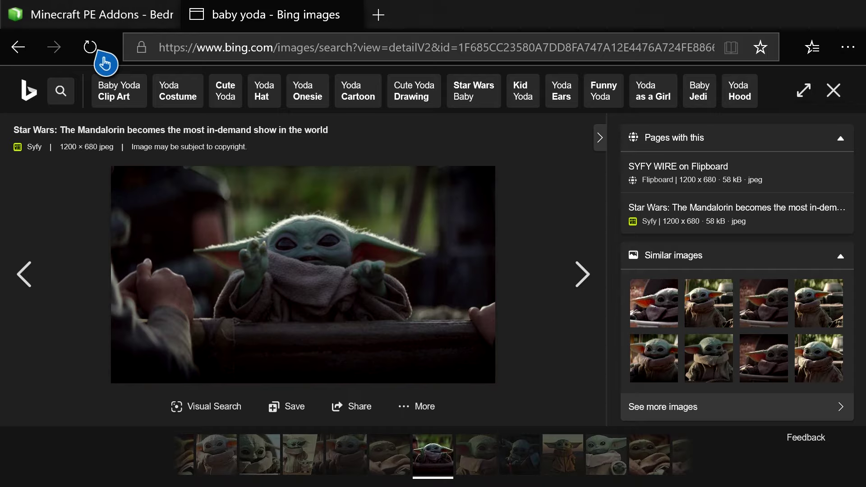
- Leave Edge and go back to the Xbox Home dashboard
key("super")
key("Return")
key("Down")
- Open My profile from the guide's people section
key("super")
key("Left")
key("Left")
key("Left")
key("Left")
key("Return")
key("Return")
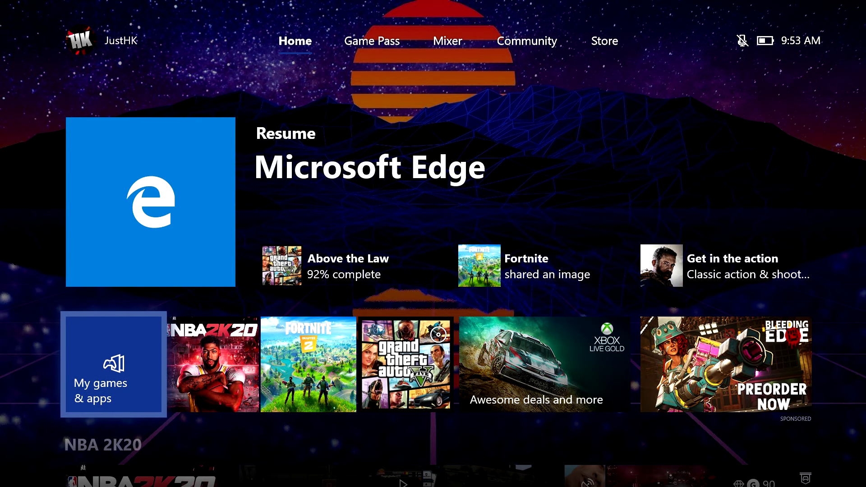
key("Return")
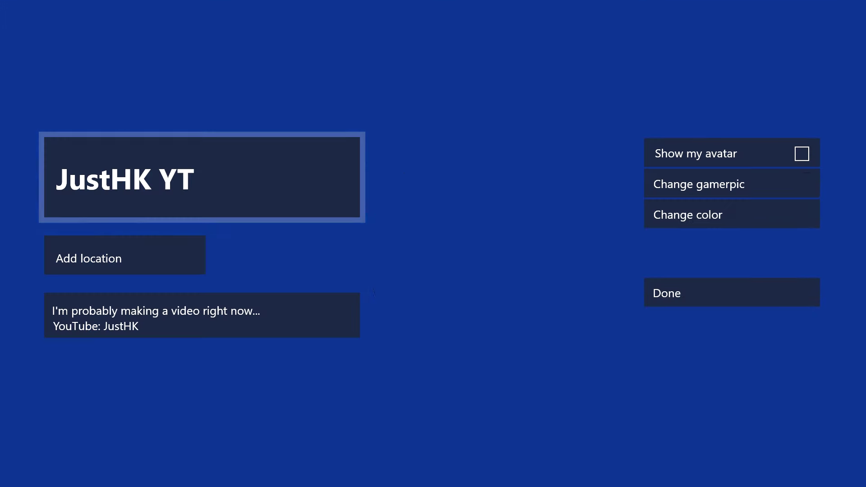
key("Right")
key("Return")
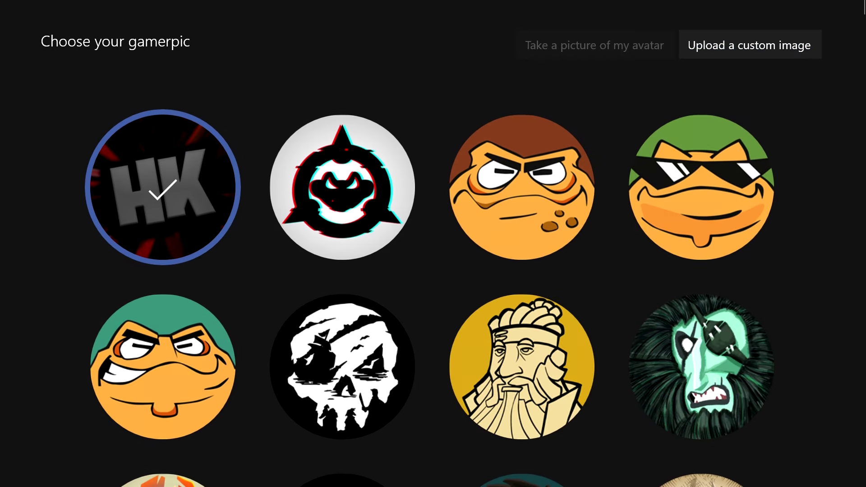
key("Up")
key("Return")
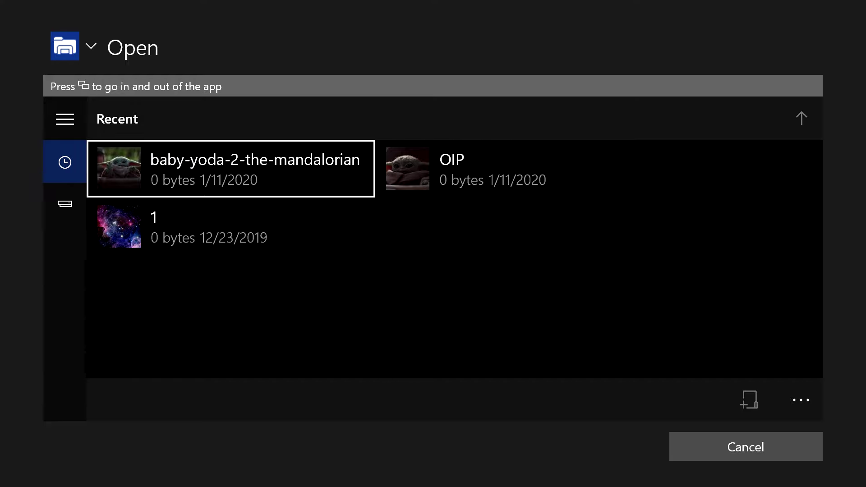
key("Return")
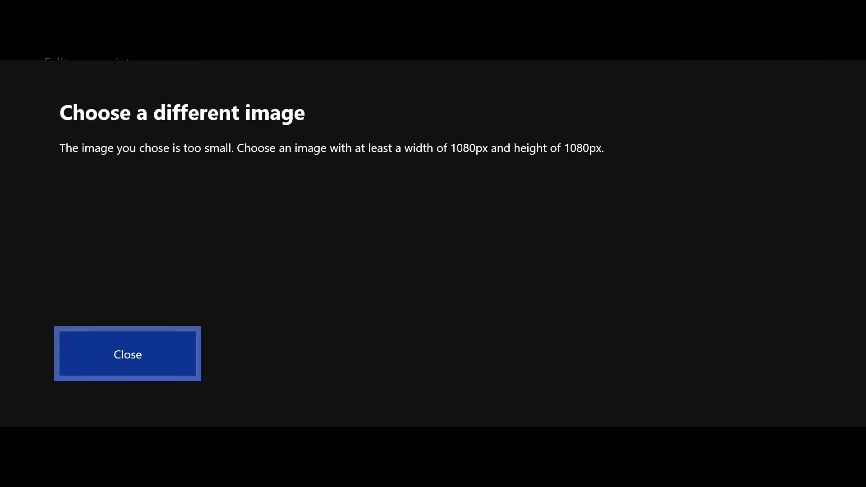
key("Return")
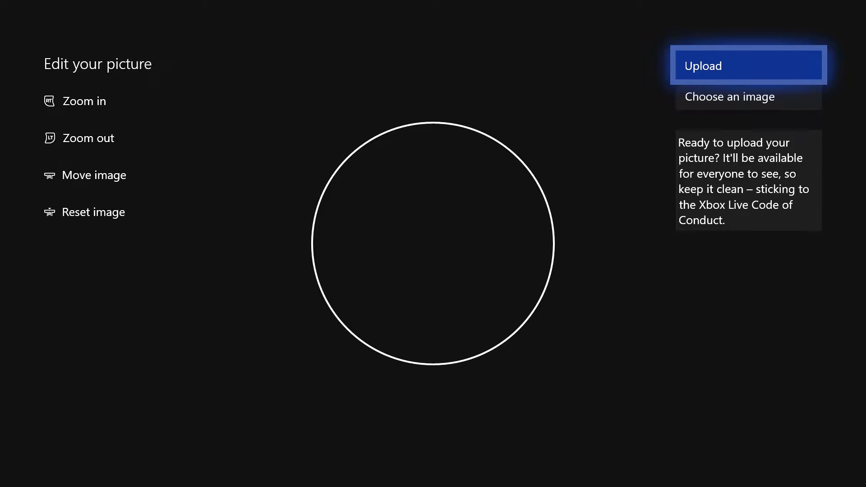
key("Down")
key("Return")
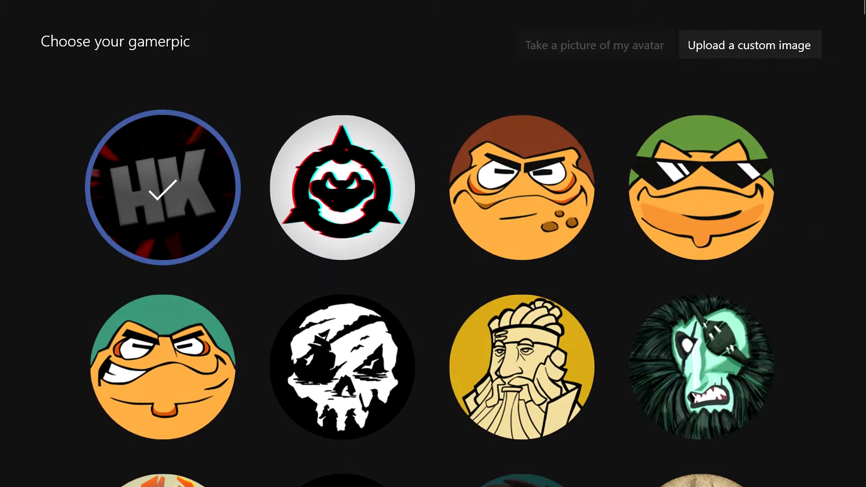
key("Up")
key("Escape")
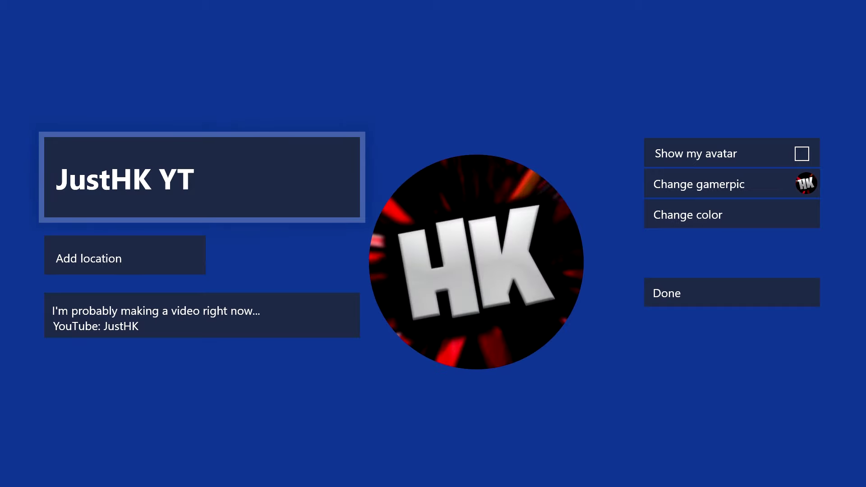
key("Right")
key("Down")
key("Down")
key("Down")
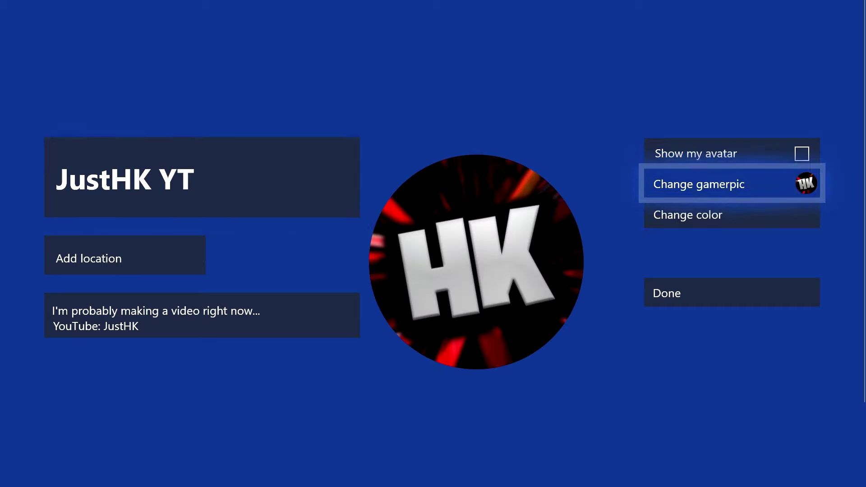
key("Return")
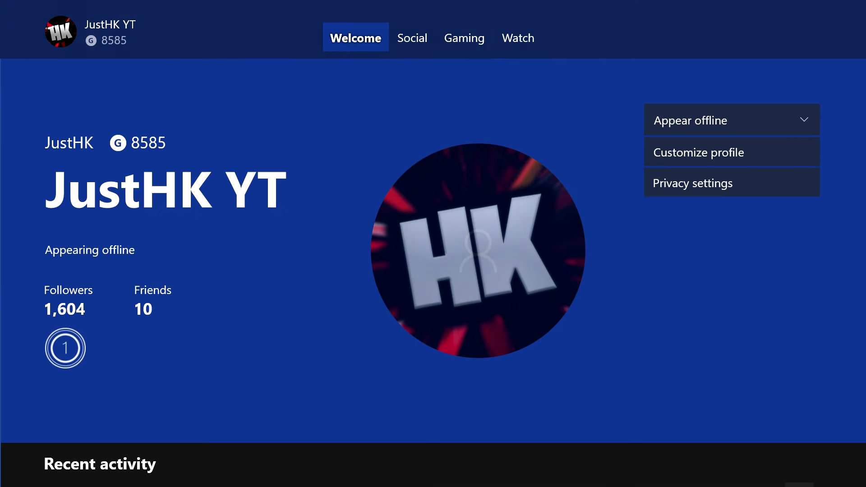
key("Escape")
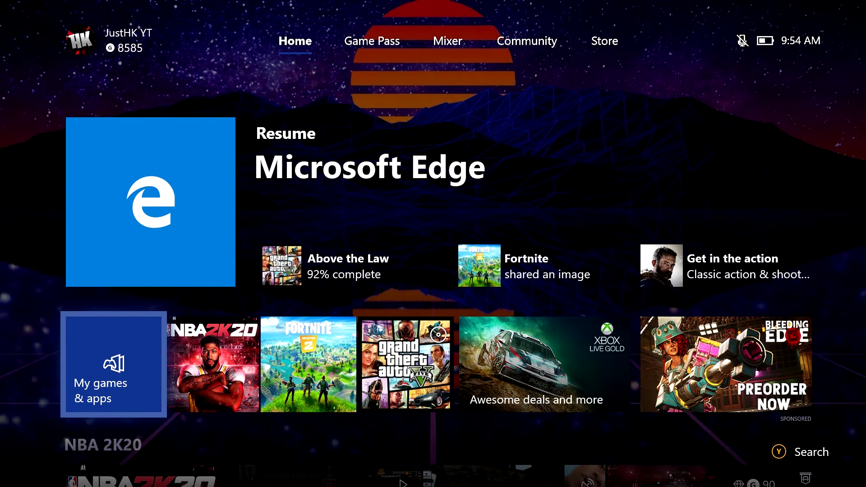
- Resume Microsoft Edge and return to the baby yoda image results
key("Up")
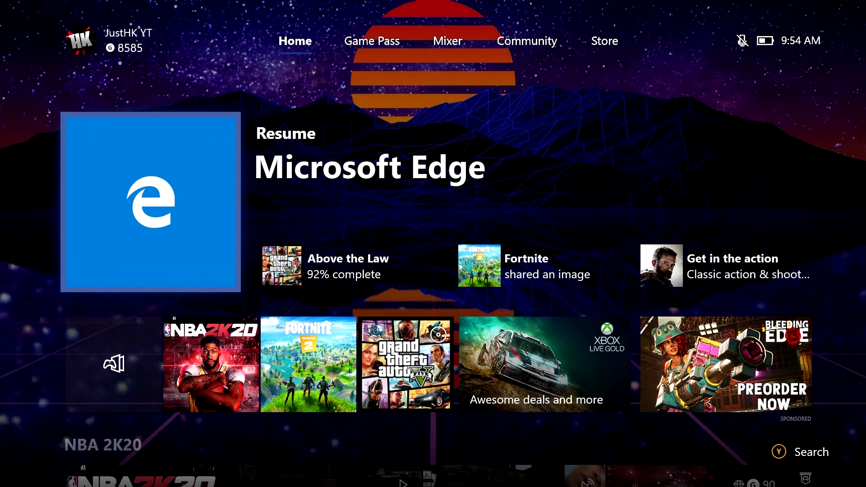
key("Return")
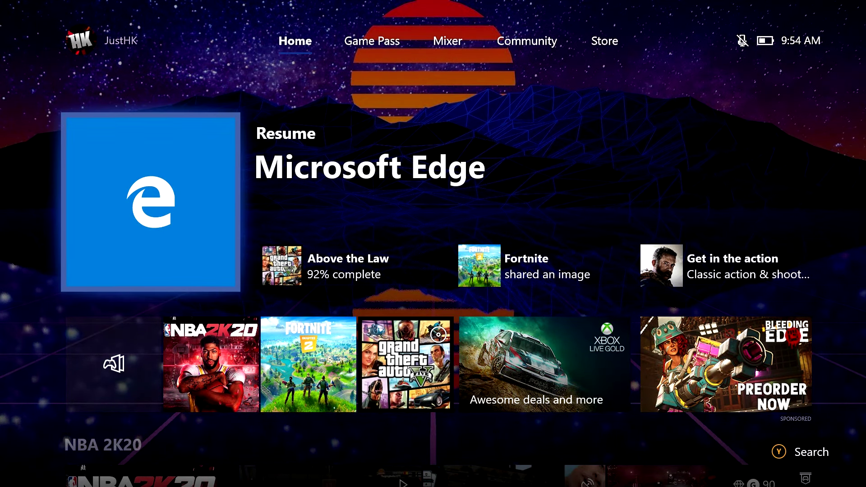
key("Escape")
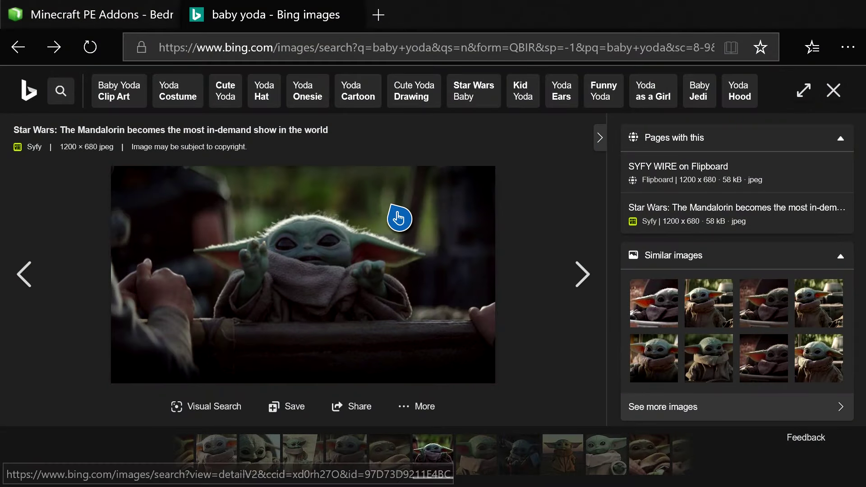
scroll(384, 235, "up", 5)
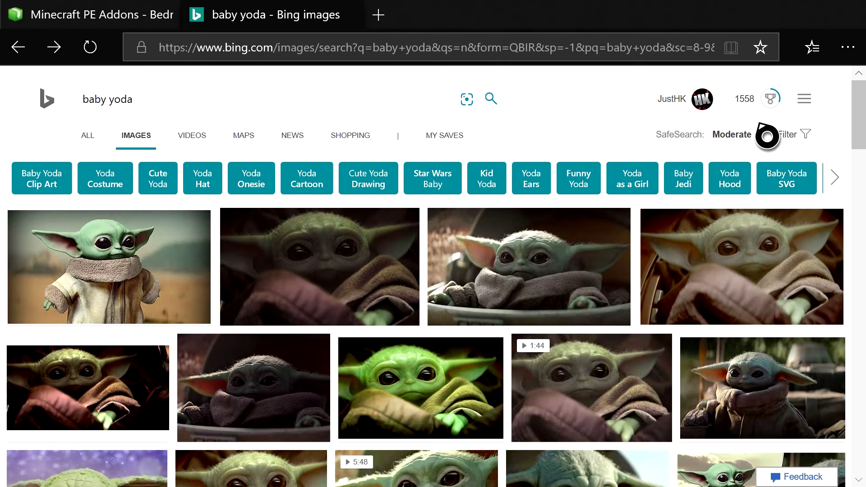
- Filter the results to Large image size and open the 2400 × 1200 Baby Yoda picture
left_click(797, 141)
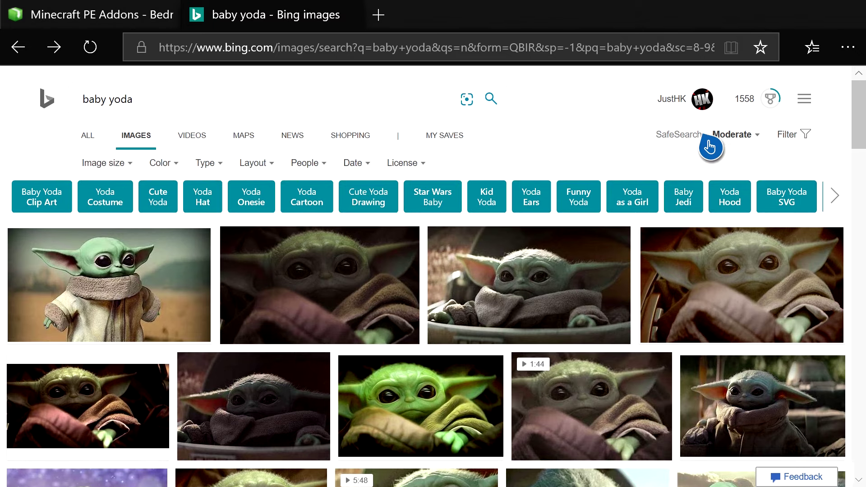
left_click(125, 163)
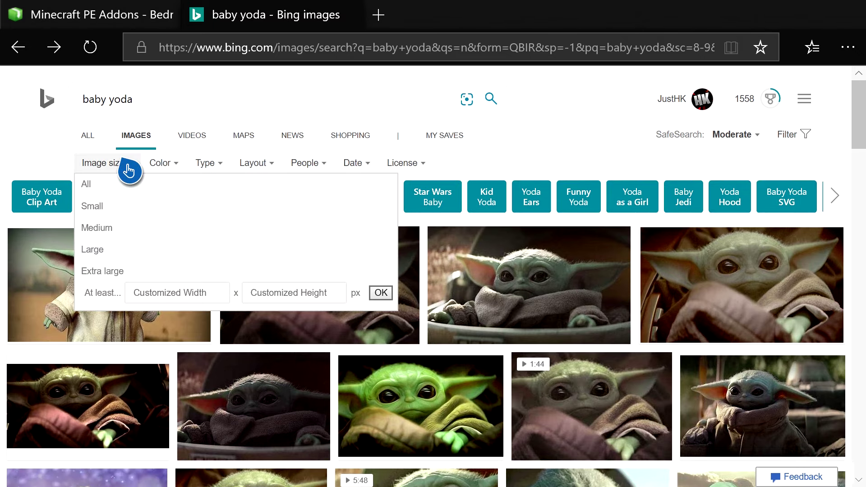
left_click(120, 251)
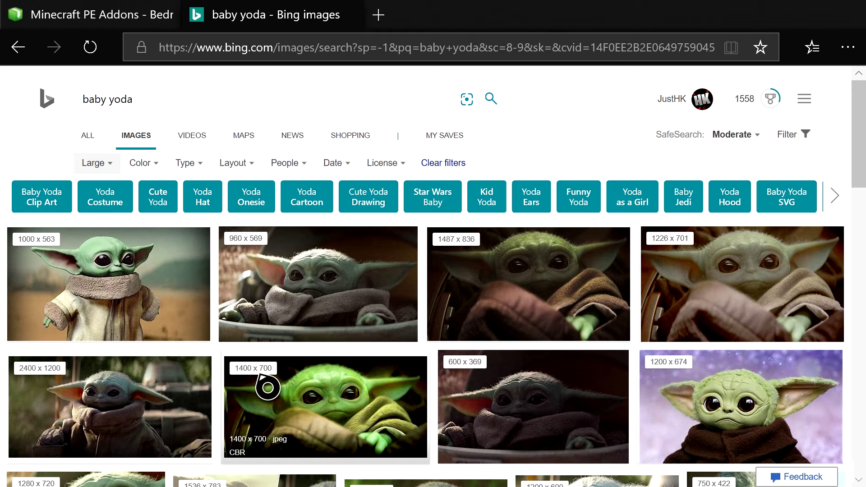
scroll(235, 388, "down", 1)
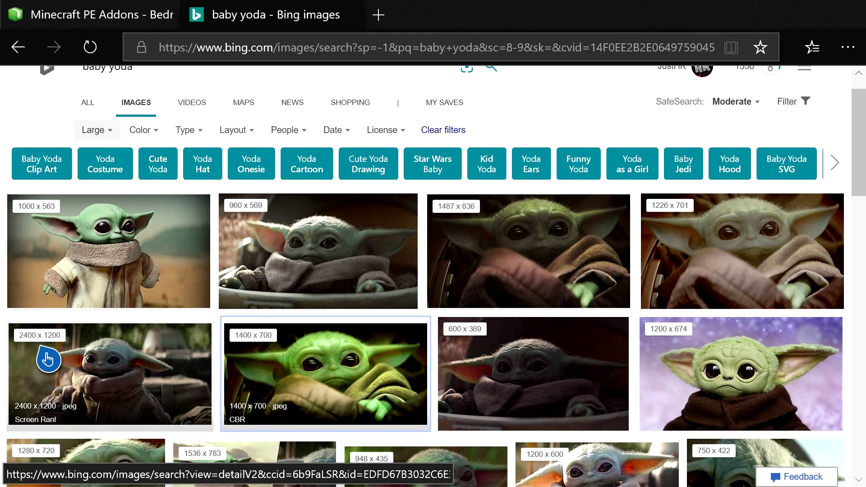
left_click(114, 369)
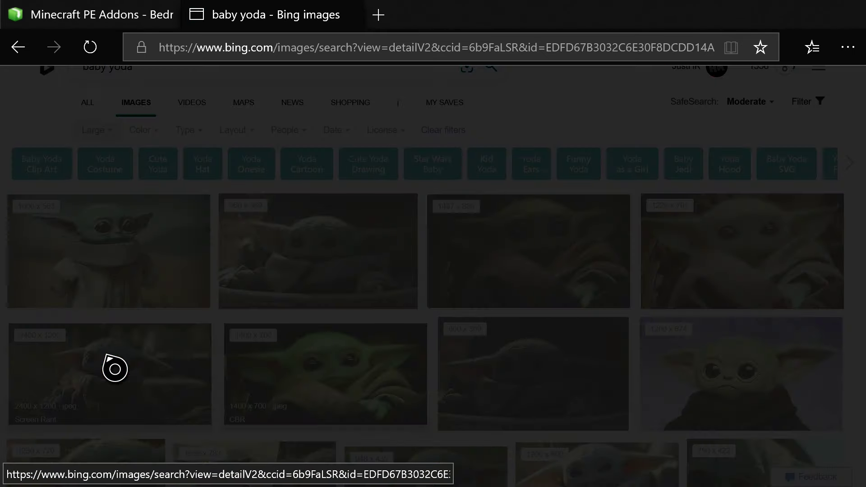